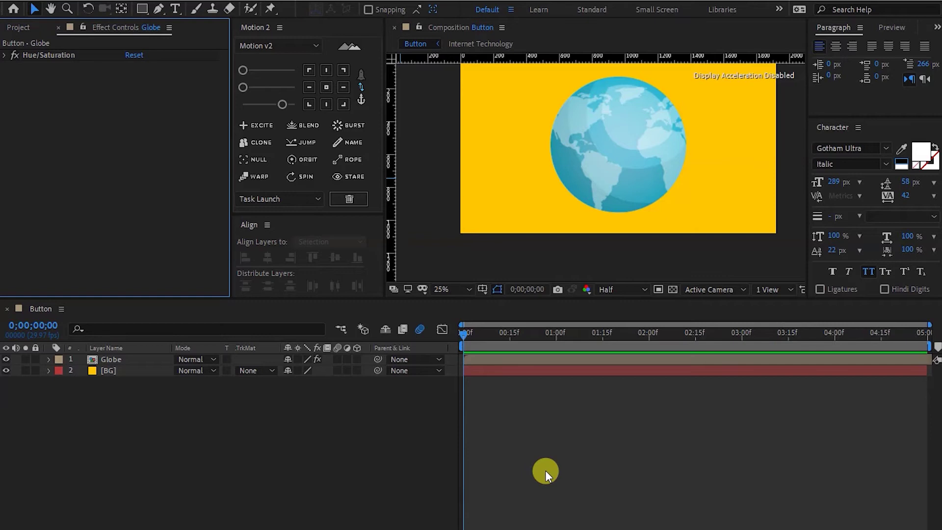
Fit the composition to the viewer using the magnification menu.
click(616, 165)
click(448, 289)
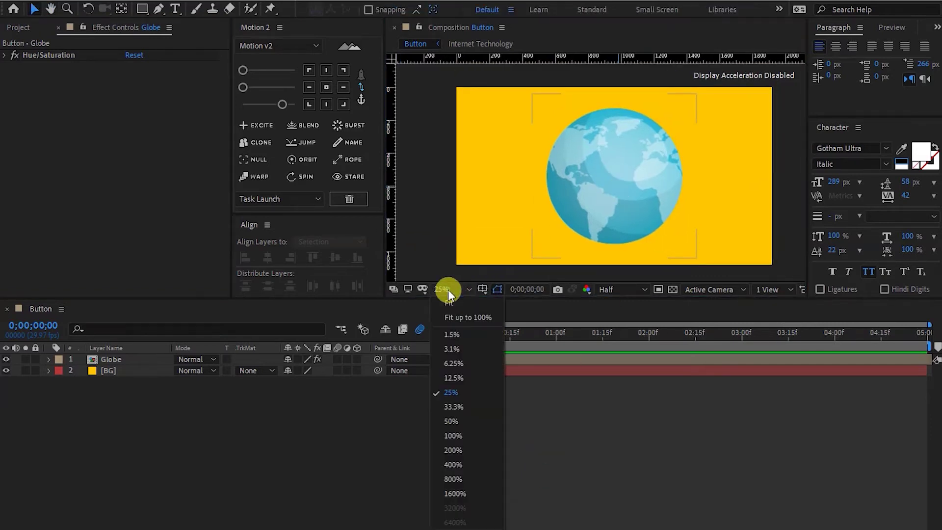
click(452, 318)
Select the Globe layer and apply Write-on via quick effects search 'wri'.
click(180, 409)
scroll(581, 172, down, 3)
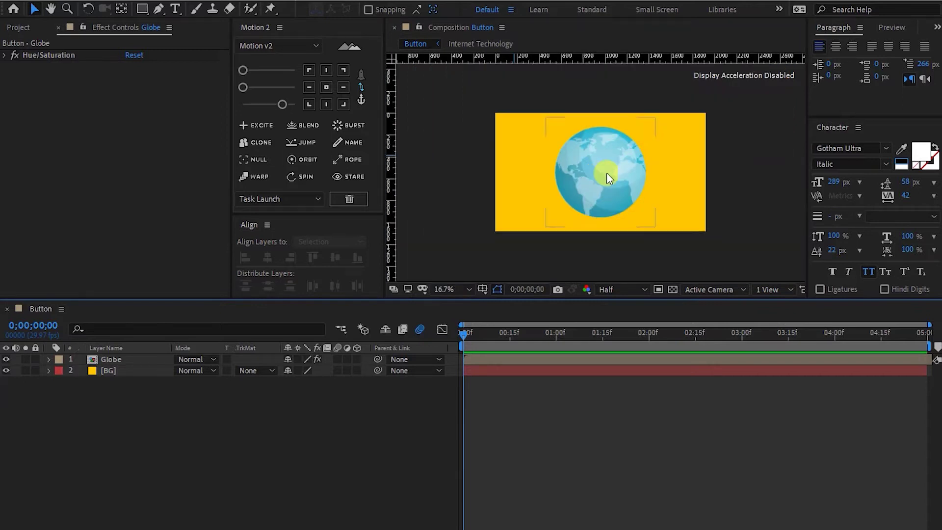
click(556, 178)
scroll(556, 178, up, 1)
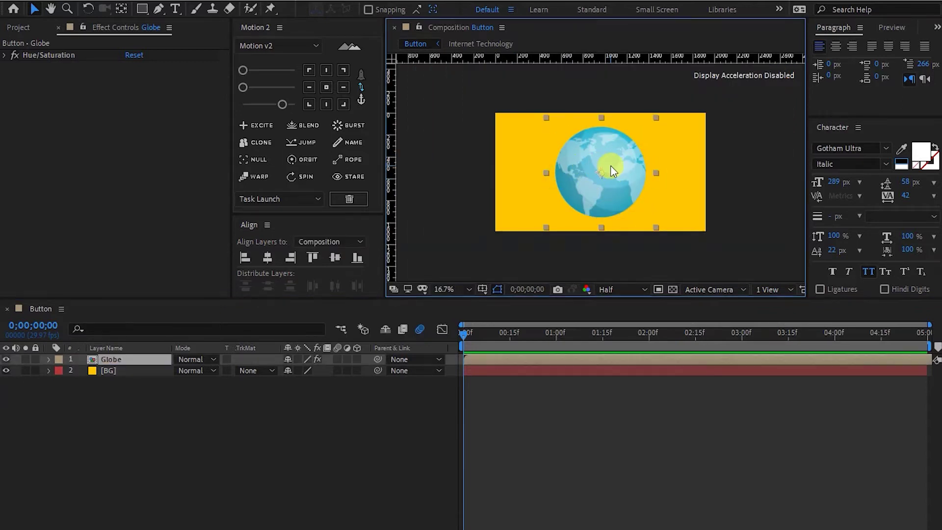
key(ctrl+space)
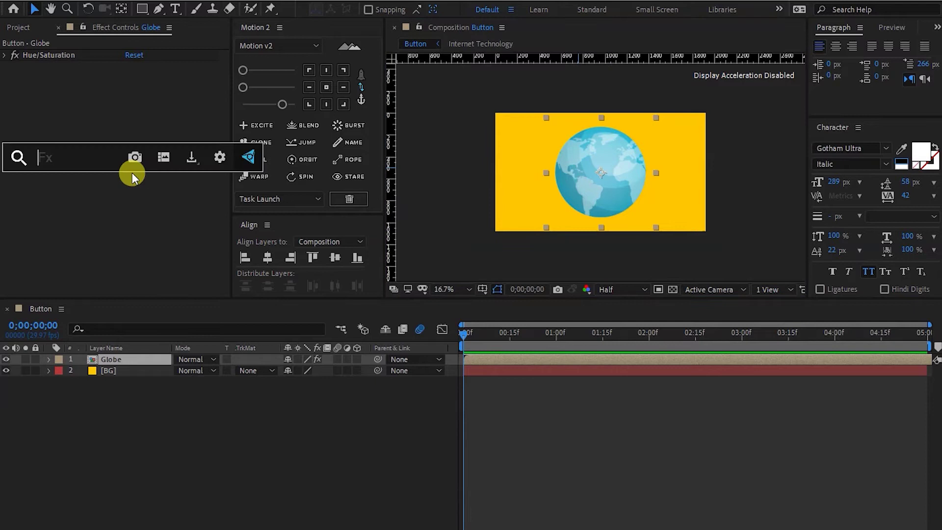
text(wri)
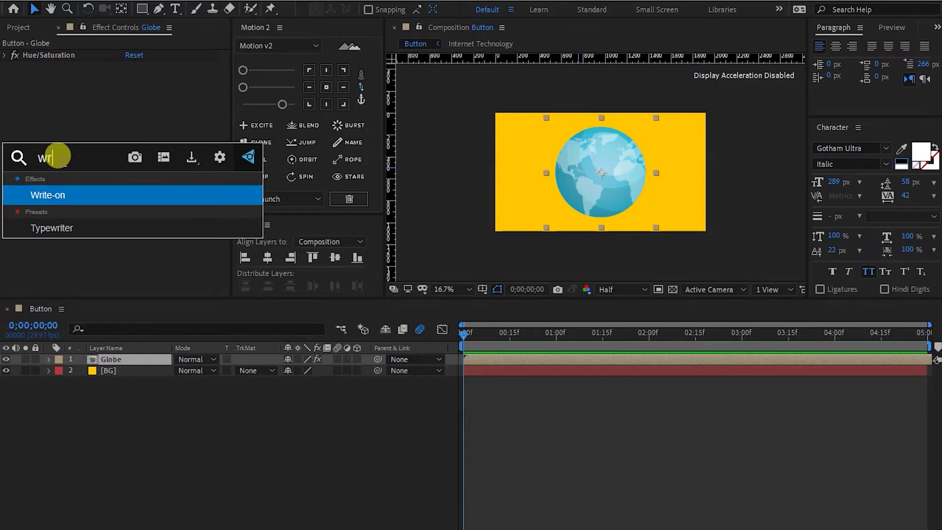
key(Return)
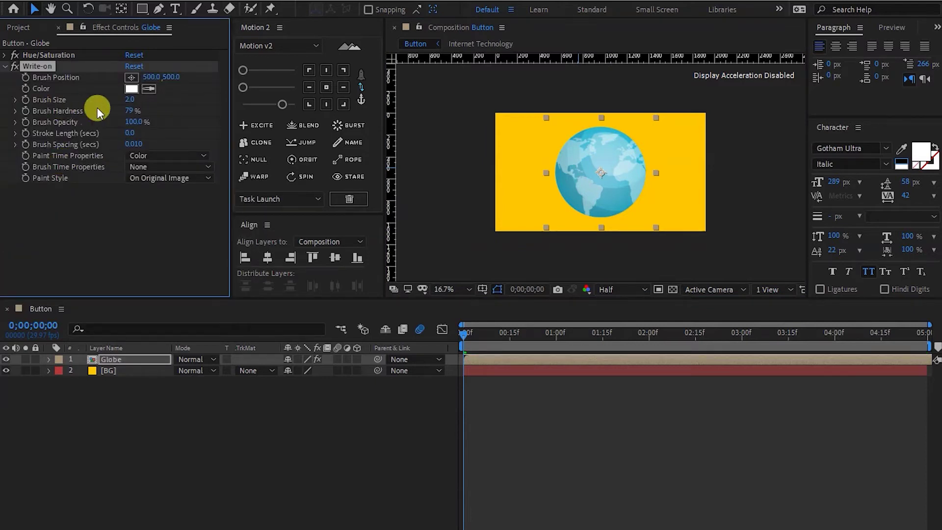
Place the brush start at the composition's upper left and set Brush Size to 65.
key(period)
key(period)
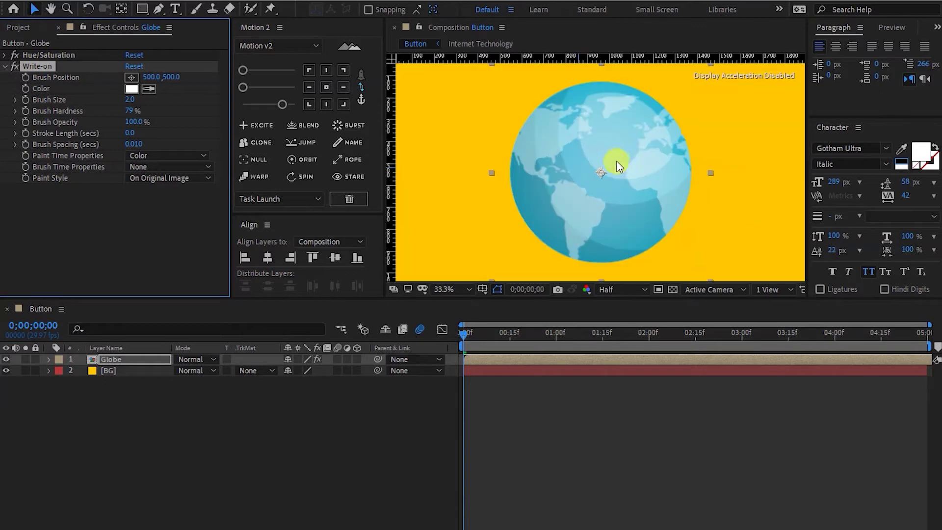
drag(599, 172, 501, 135)
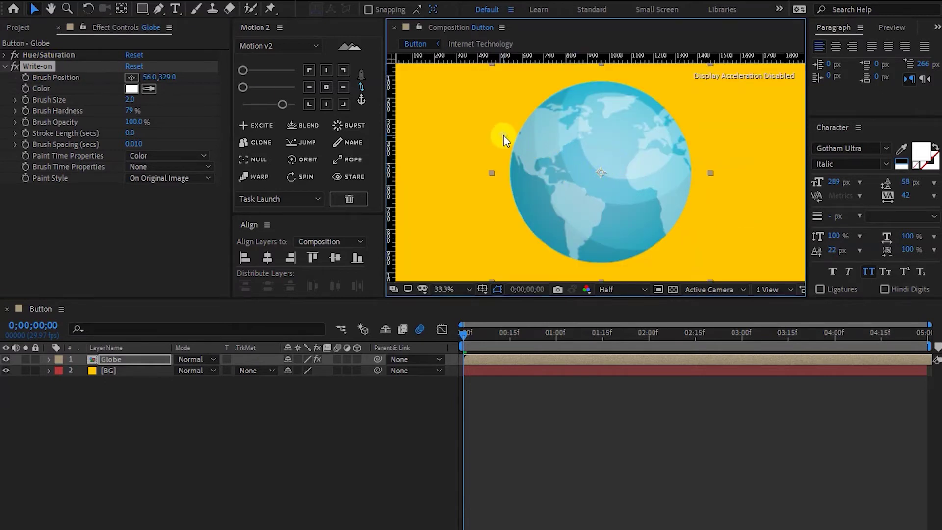
drag(131, 98, 440, 105)
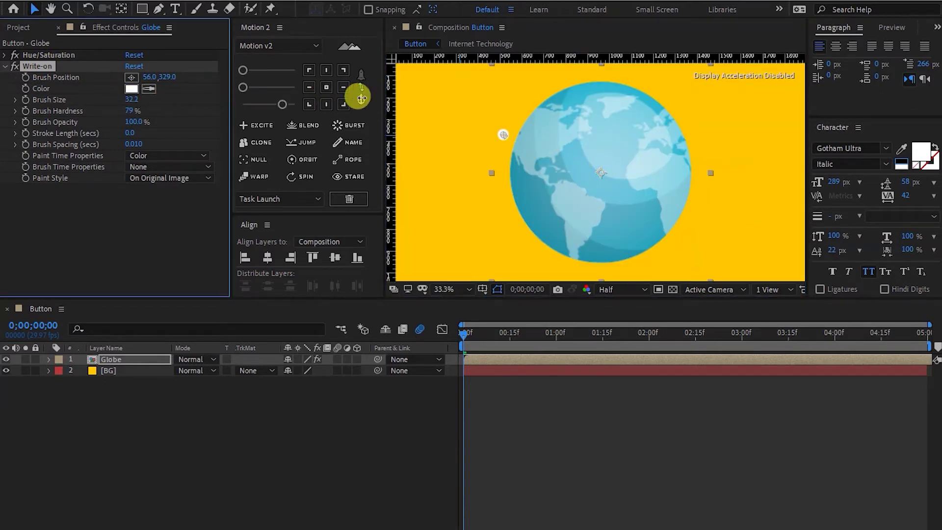
drag(133, 99, 226, 93)
drag(502, 132, 510, 129)
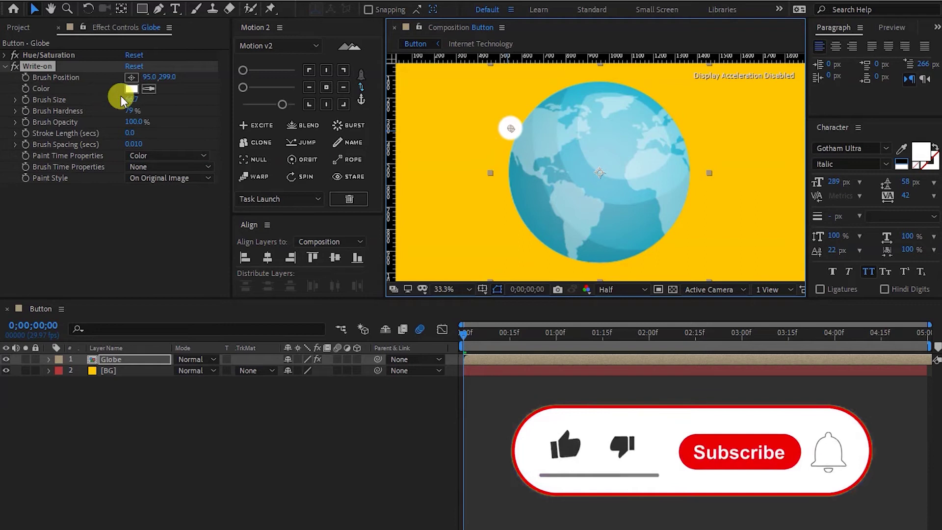
click(132, 99)
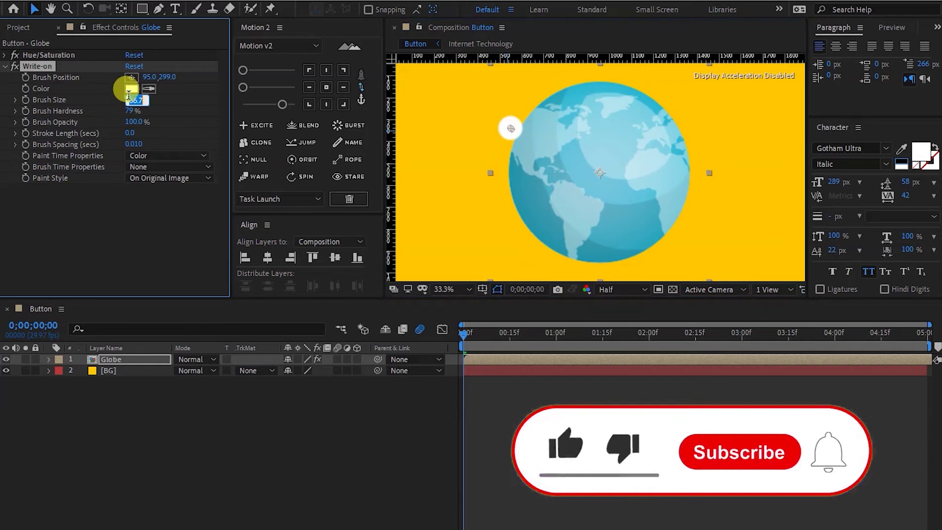
text(65)
key(Return)
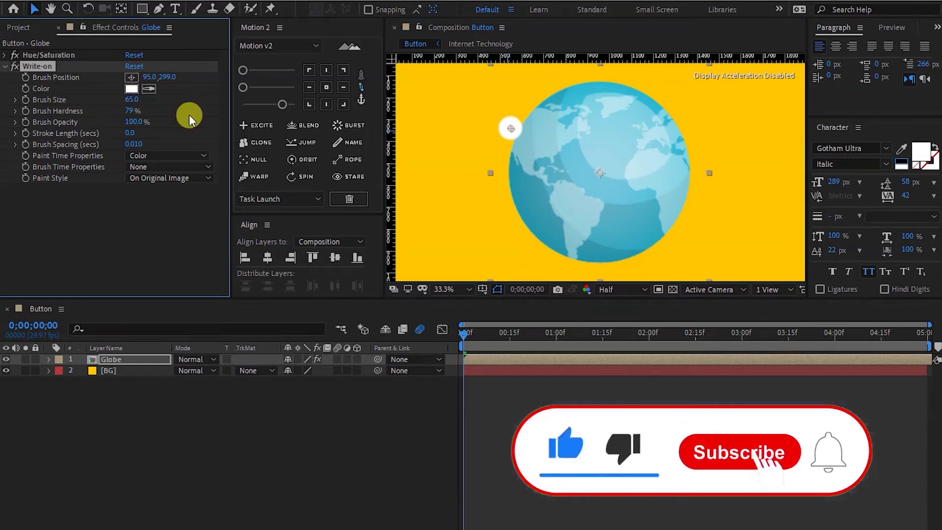
Make the brush black, 100% hardness, size 60, and keyframe its position near the globe's top.
click(132, 89)
drag(629, 350, 628, 478)
click(871, 315)
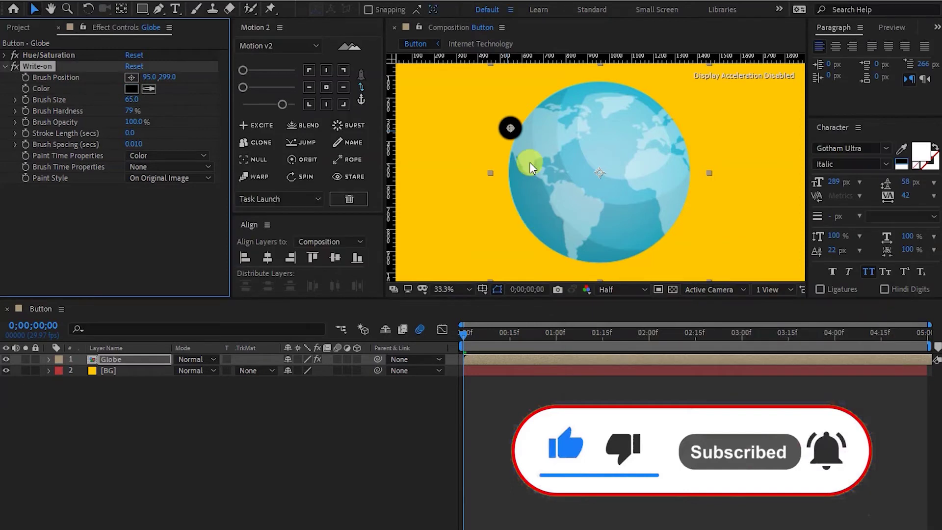
drag(130, 111, 316, 109)
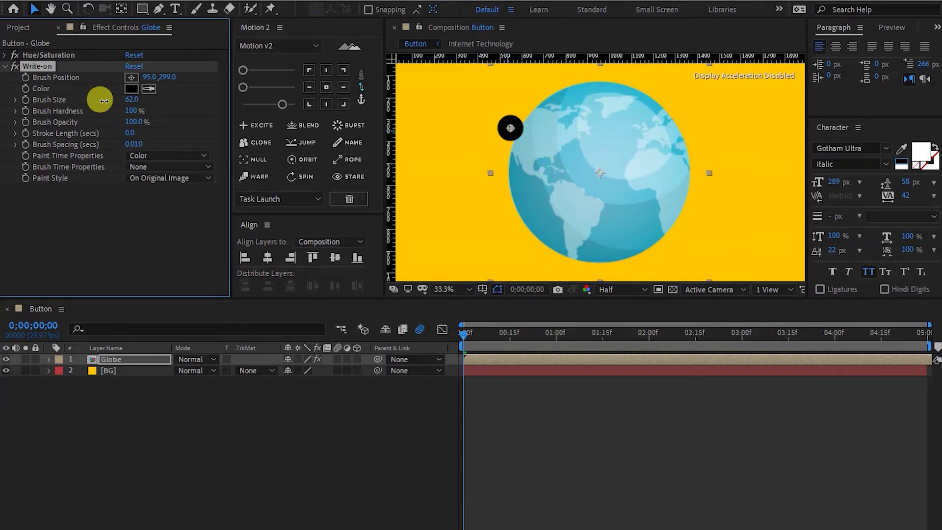
click(130, 100)
text(60)
key(Return)
drag(511, 131, 505, 125)
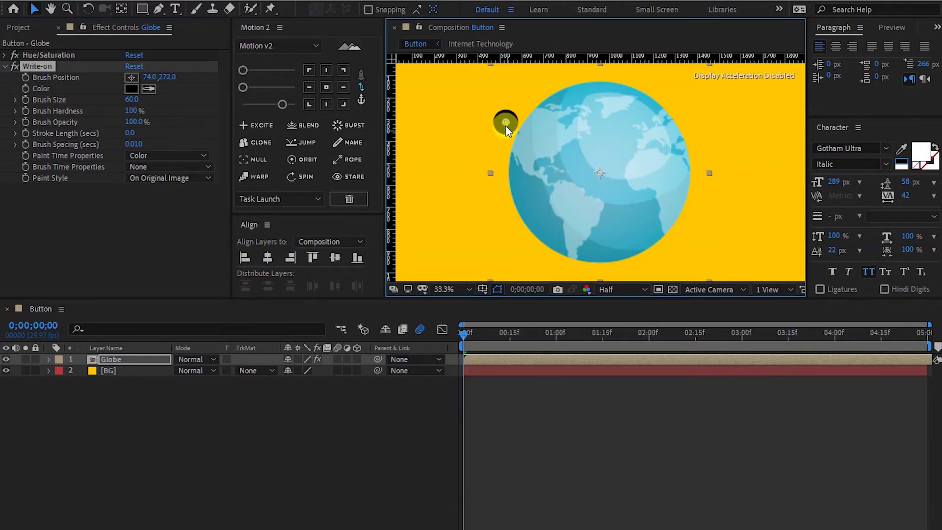
click(25, 77)
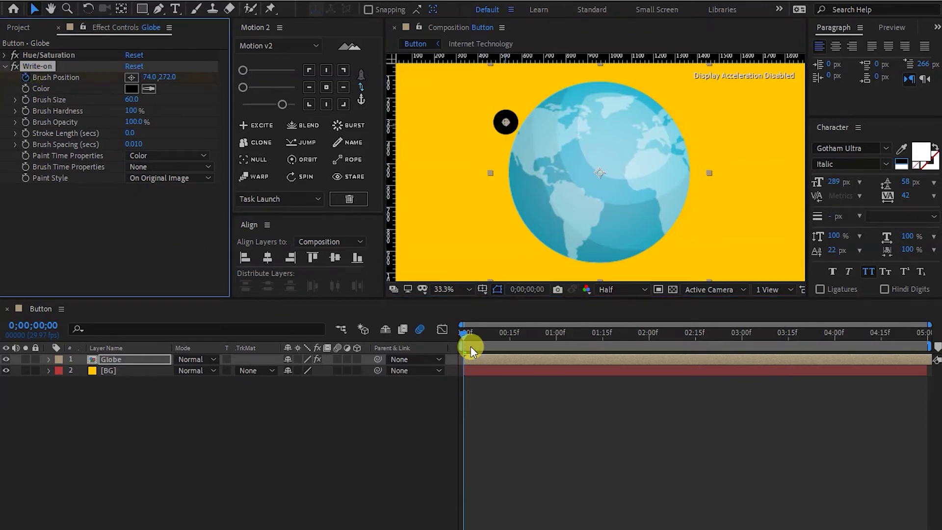
At frame 4, extend the stroke to the globe's top and set brush spacing to 0.001.
key(u)
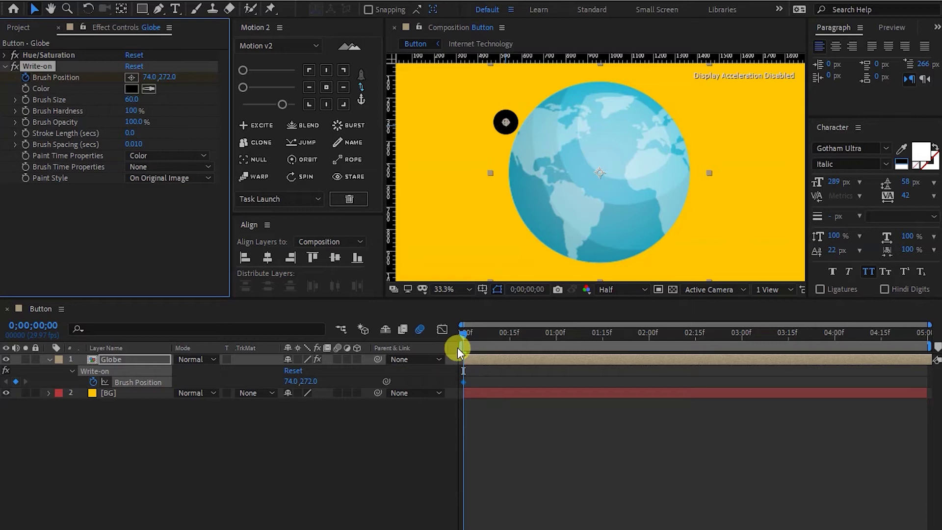
click(467, 337)
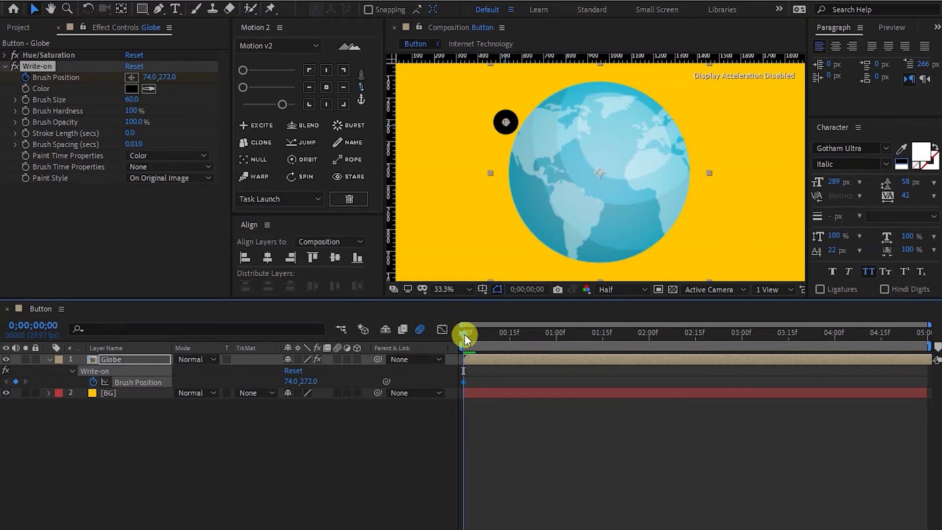
drag(465, 334, 476, 334)
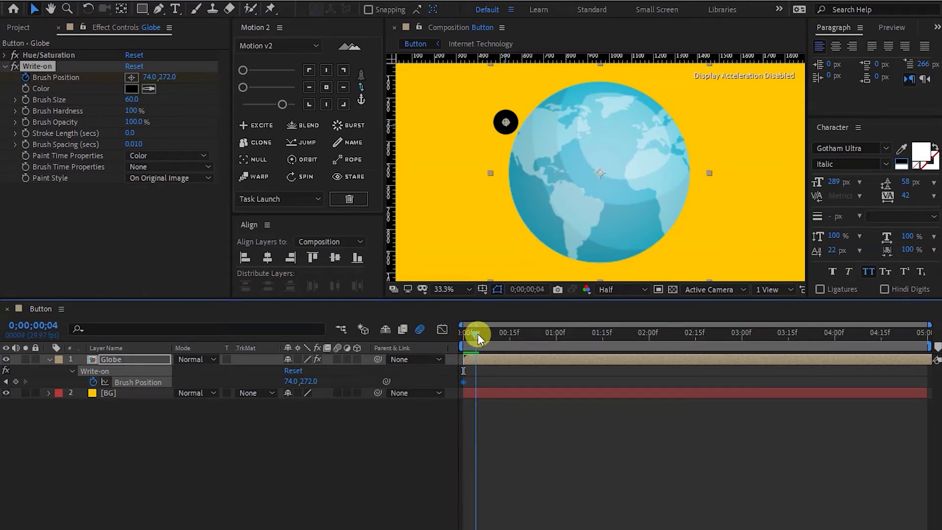
drag(511, 117, 589, 85)
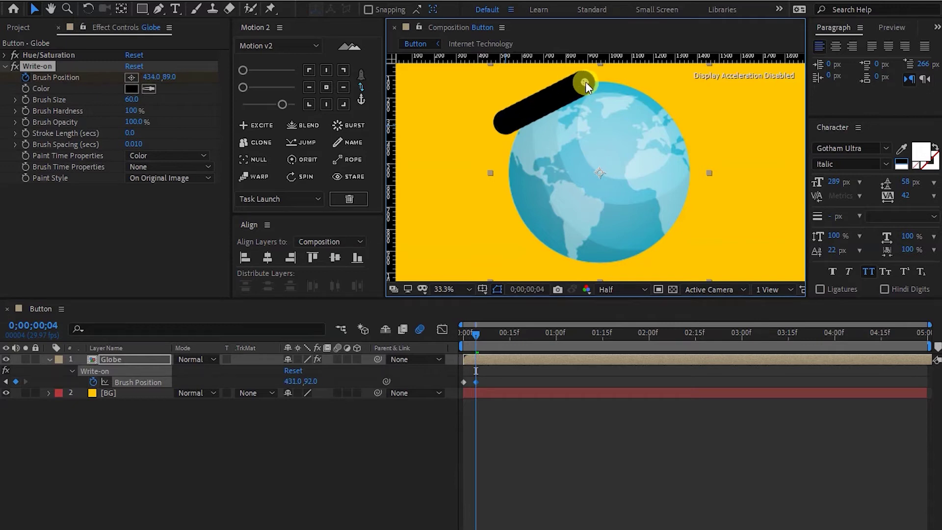
drag(131, 143, 3, 133)
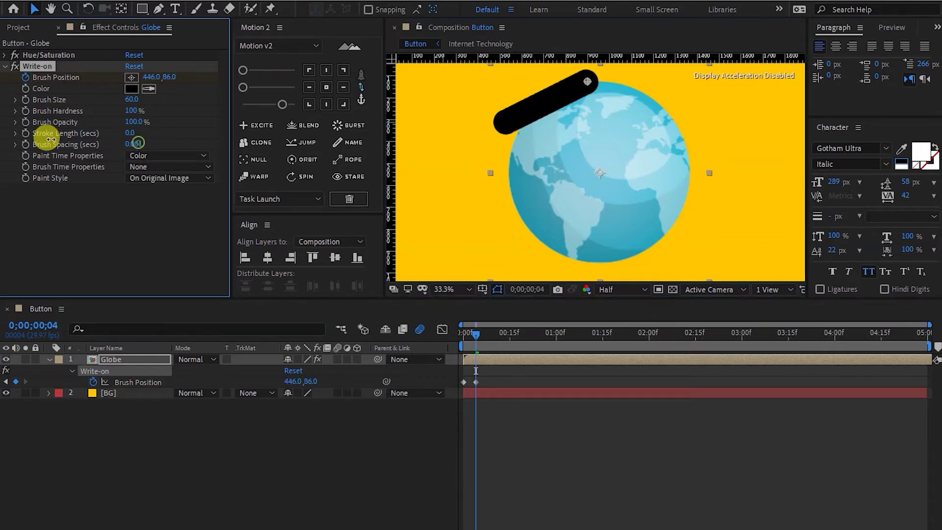
Zigzag Brush Position keyframes across the globe at frames 9, 13, 17, 21 and 25.
drag(478, 335, 491, 336)
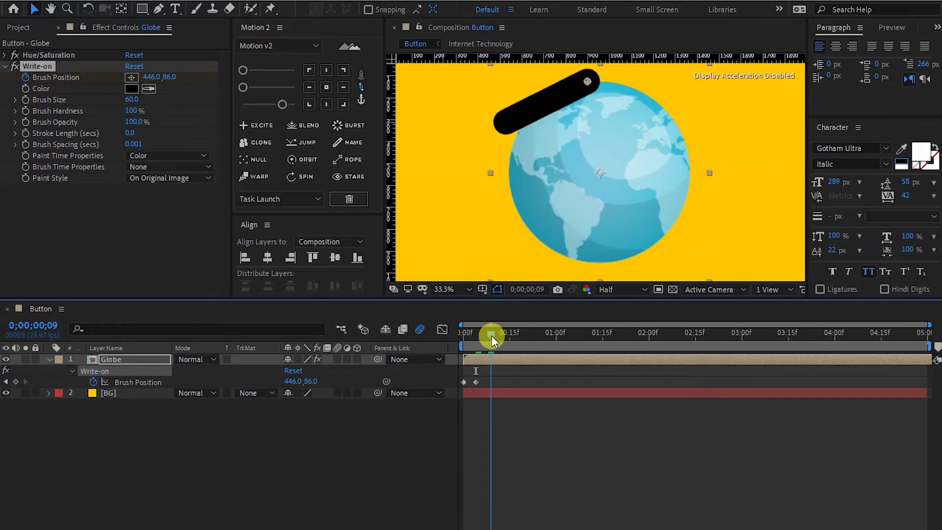
drag(588, 83, 514, 145)
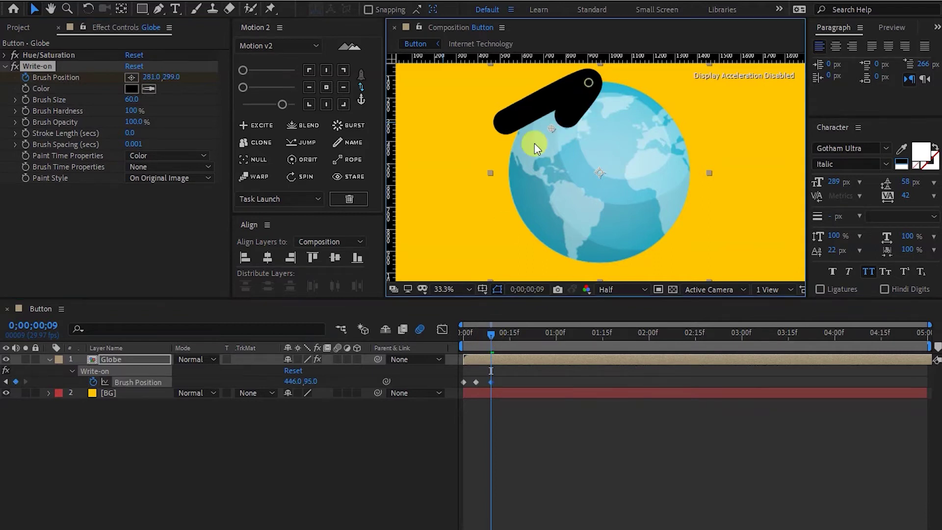
drag(494, 332, 504, 335)
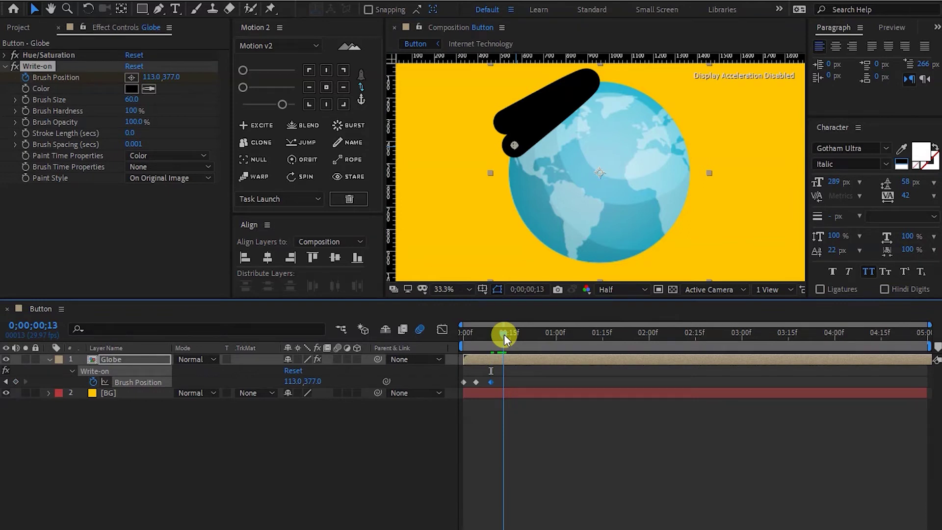
drag(514, 145, 611, 81)
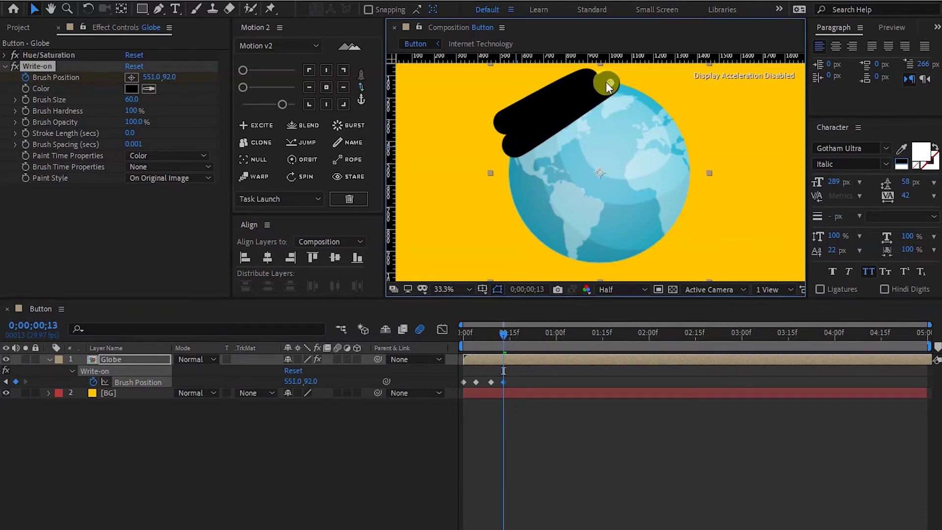
drag(510, 337, 515, 337)
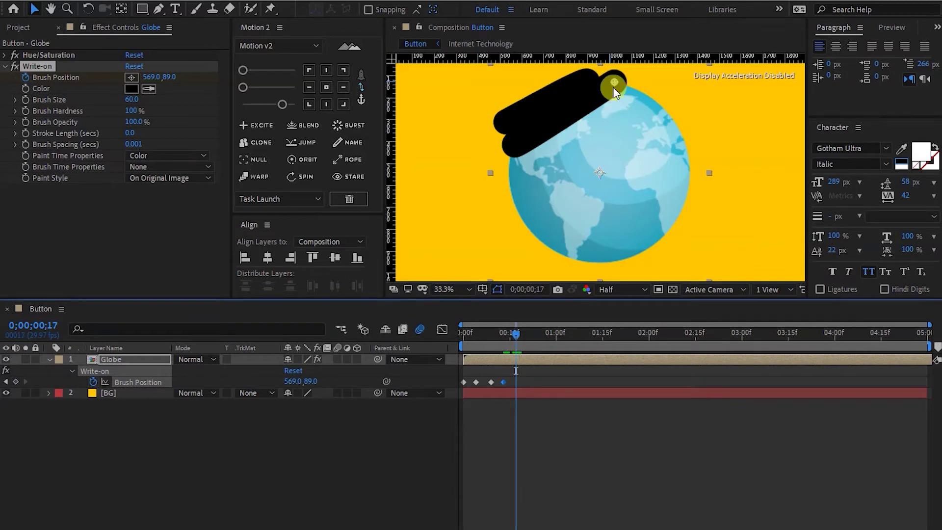
drag(614, 89, 511, 173)
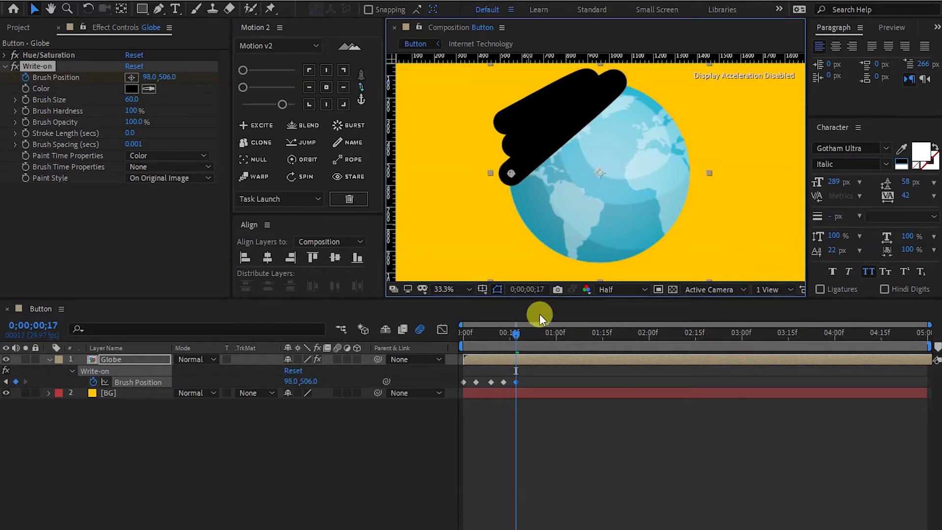
drag(517, 331, 528, 335)
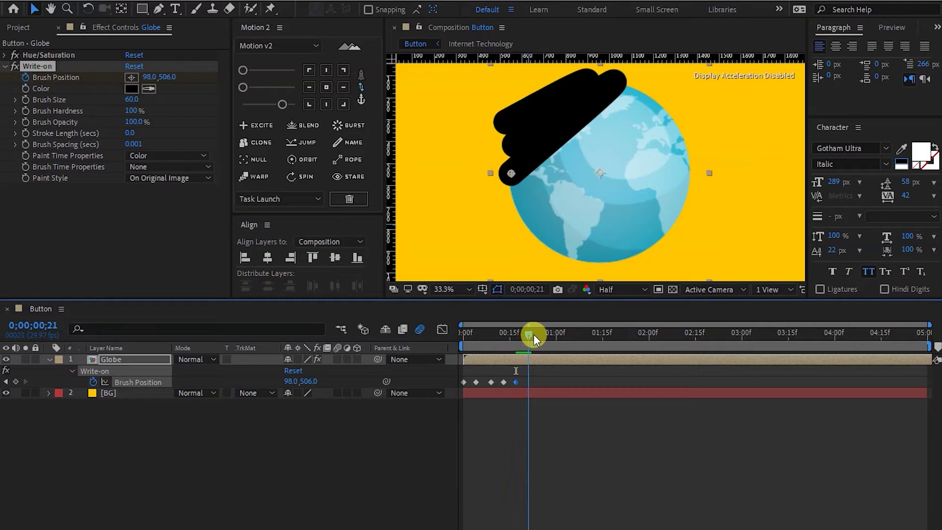
drag(504, 171, 639, 88)
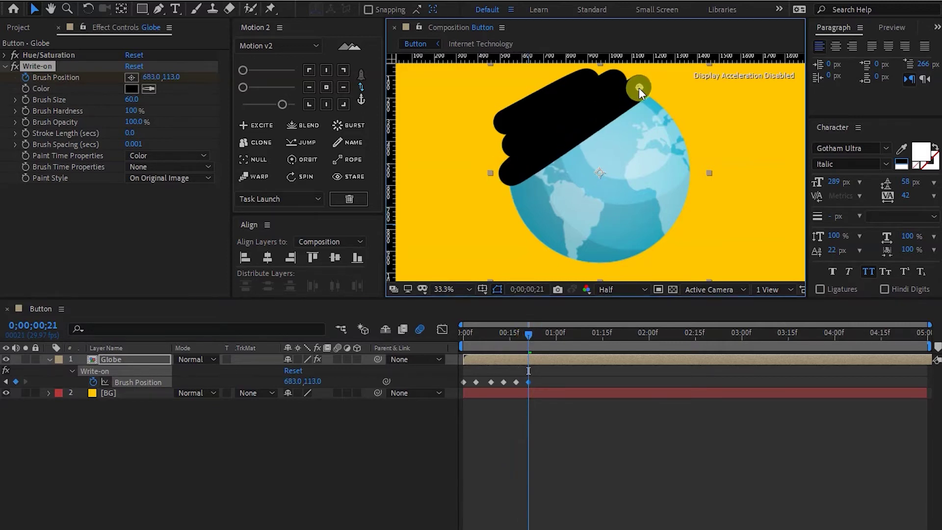
drag(529, 333, 542, 334)
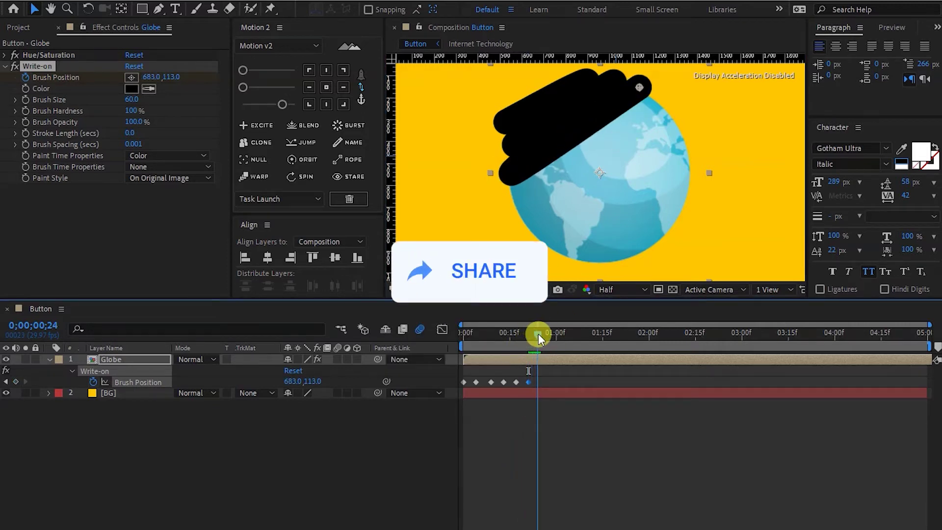
drag(640, 89, 517, 195)
key(ctrl+z)
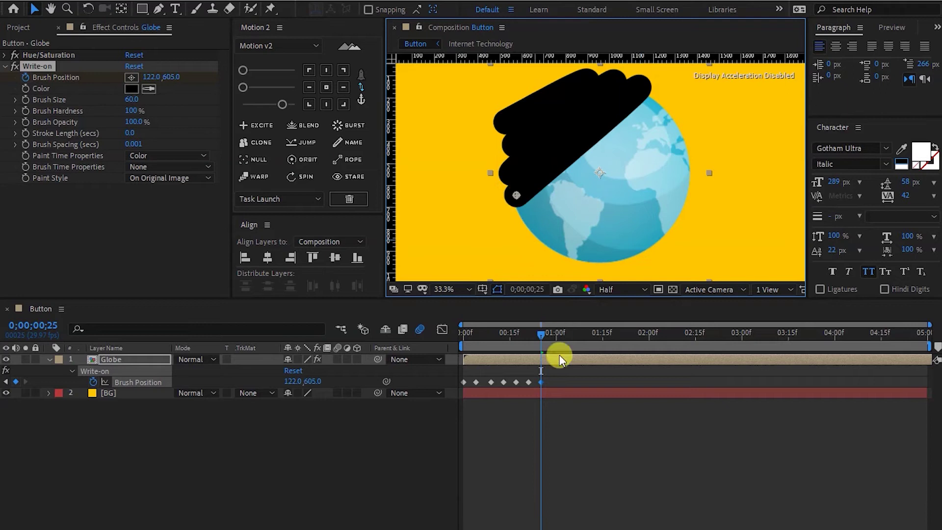
Continue the zigzag keyframes from frame 29 through 1:19, alternating upper right and lower left.
drag(542, 342, 553, 341)
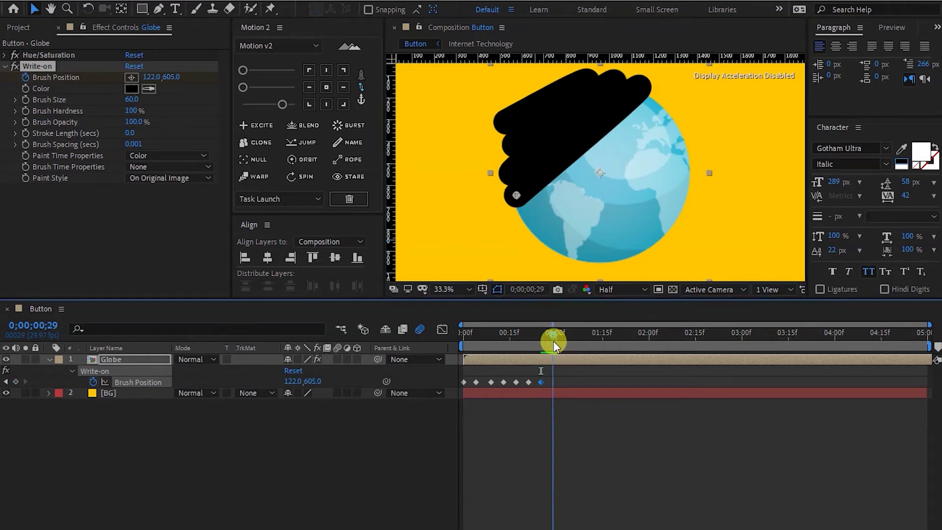
drag(518, 196, 655, 105)
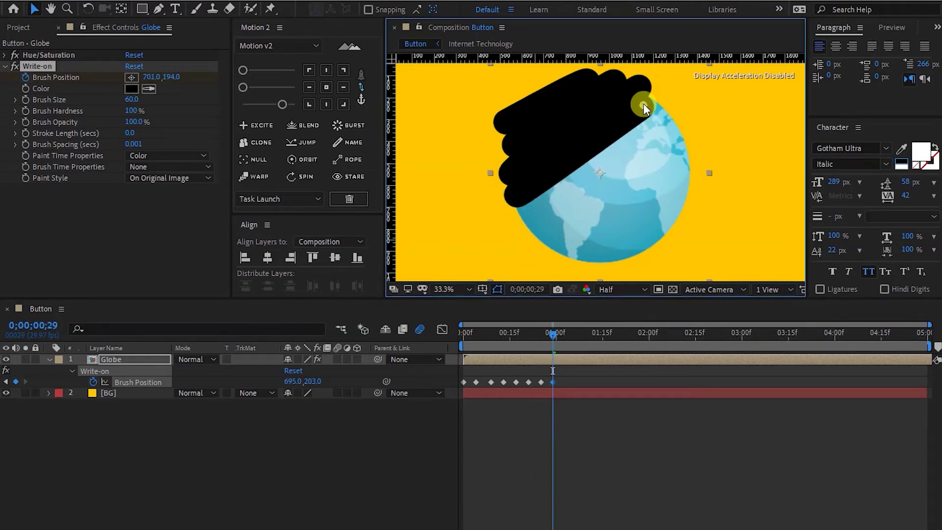
drag(555, 334, 566, 335)
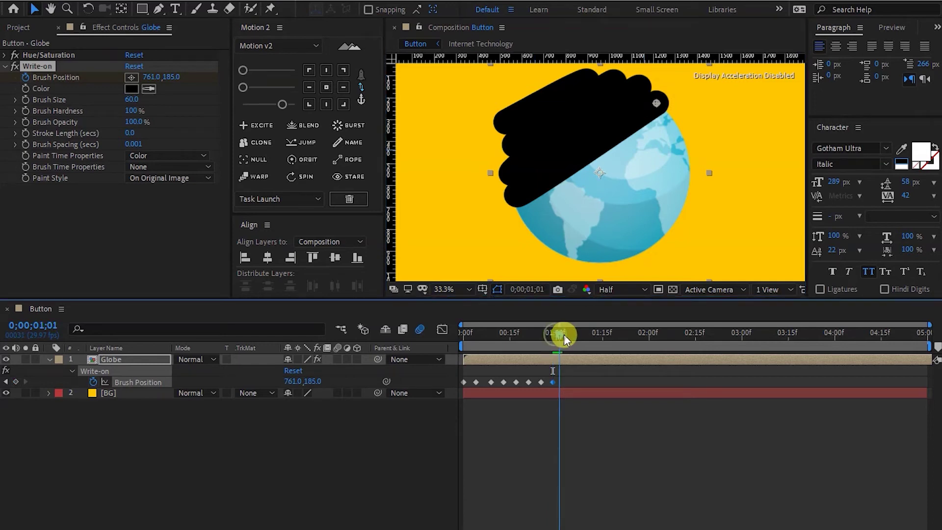
mouse_move(656, 103)
mouse_down()
mouse_move(664, 123)
mouse_move(525, 214)
mouse_up()
drag(563, 336, 581, 338)
mouse_move(525, 214)
mouse_down()
mouse_move(665, 123)
mouse_move(678, 138)
mouse_up()
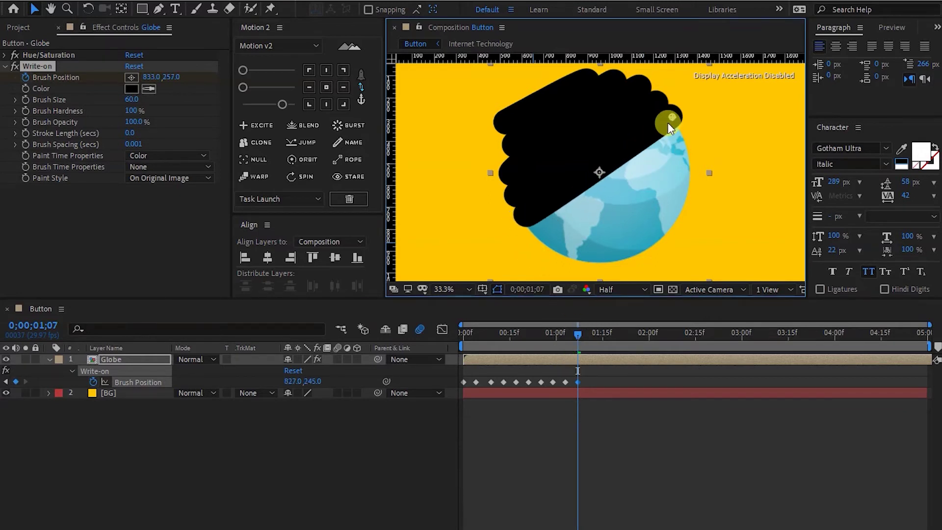
drag(572, 337, 592, 336)
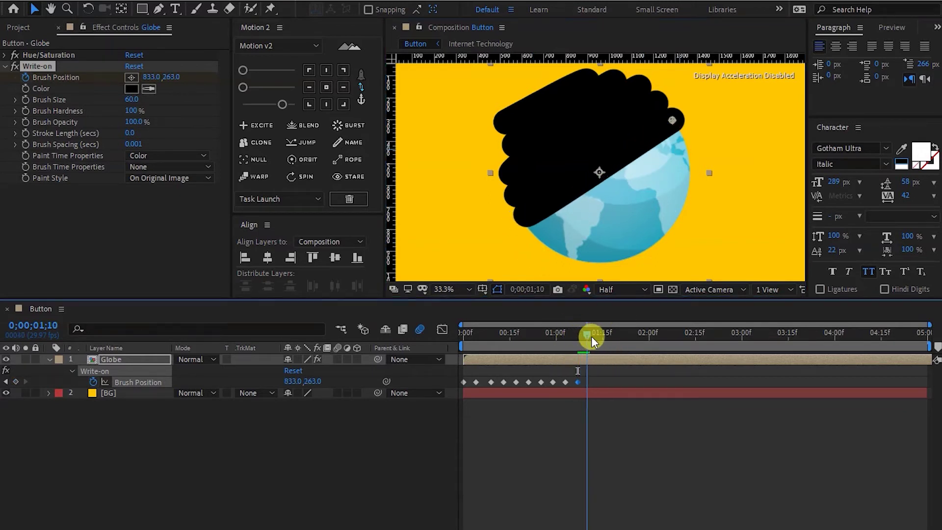
mouse_move(679, 137)
mouse_down()
mouse_move(629, 161)
mouse_move(673, 126)
mouse_move(537, 236)
mouse_up()
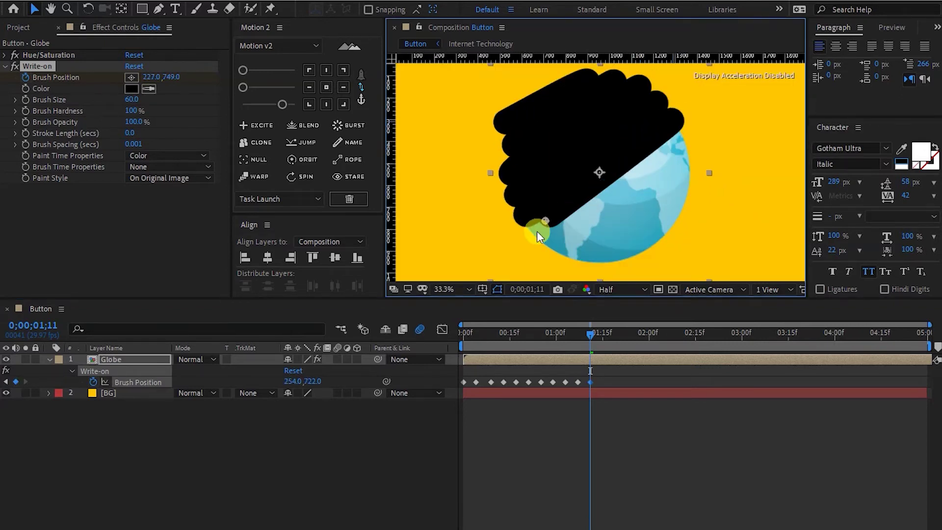
drag(589, 335, 602, 336)
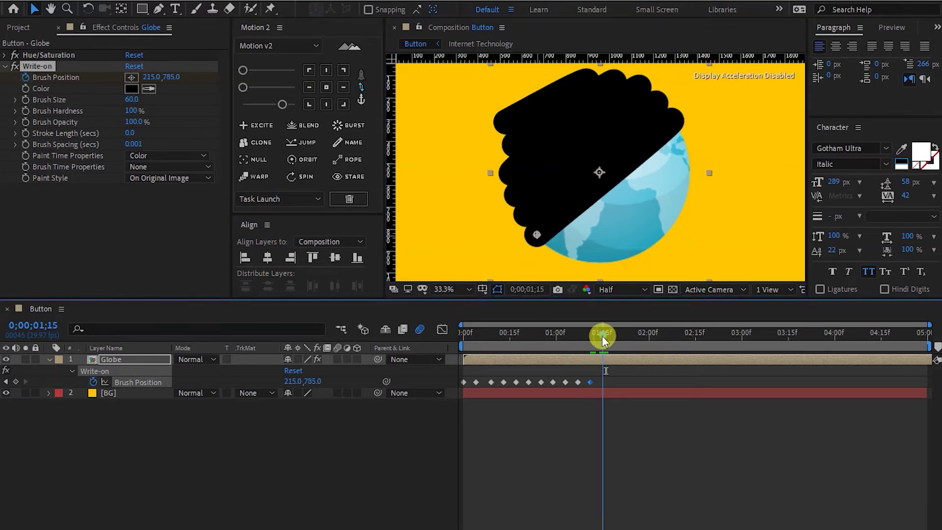
mouse_move(534, 235)
mouse_down()
mouse_move(551, 238)
mouse_move(534, 238)
mouse_move(685, 137)
mouse_up()
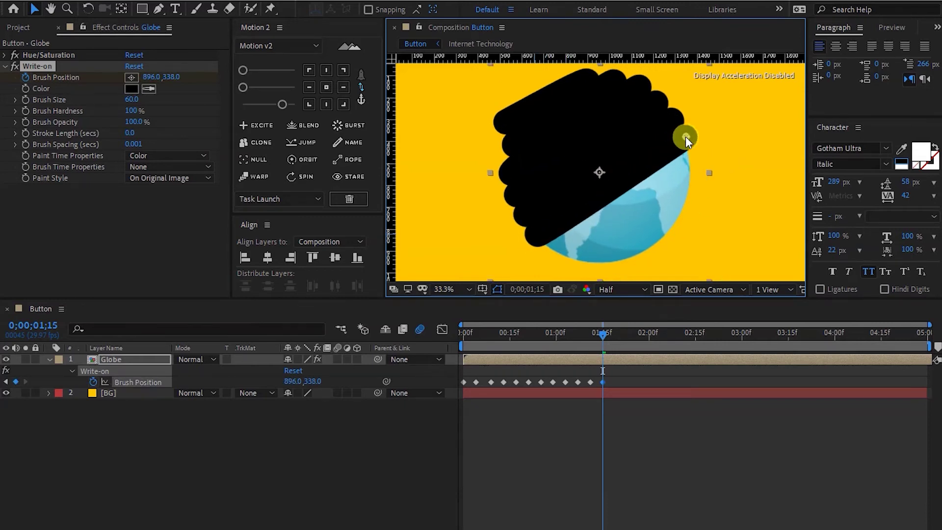
drag(603, 336, 617, 336)
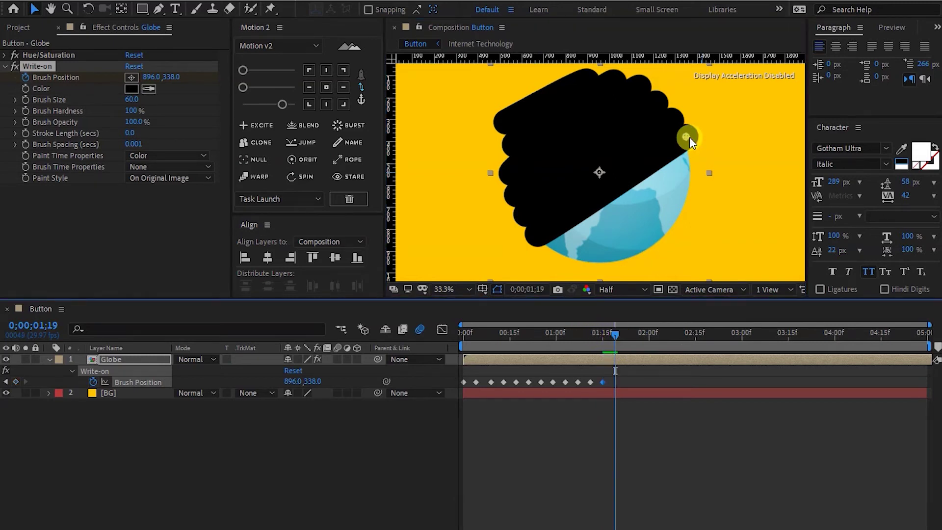
drag(686, 137, 550, 253)
Add the last zigzag keyframes from 1:23 to 2:09 over the globe's lower edge, then scrub back.
drag(617, 333, 630, 336)
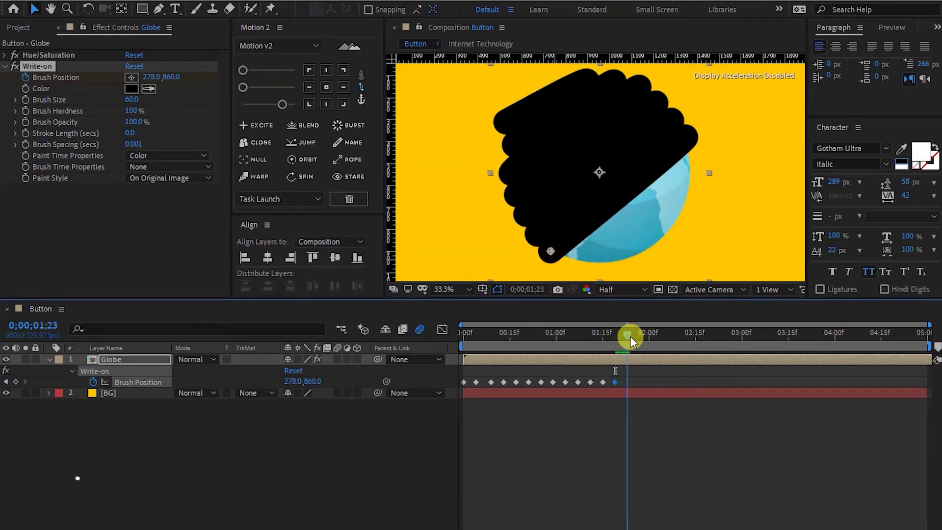
mouse_move(550, 252)
mouse_down()
mouse_move(692, 145)
mouse_move(698, 155)
mouse_up()
drag(624, 335, 642, 339)
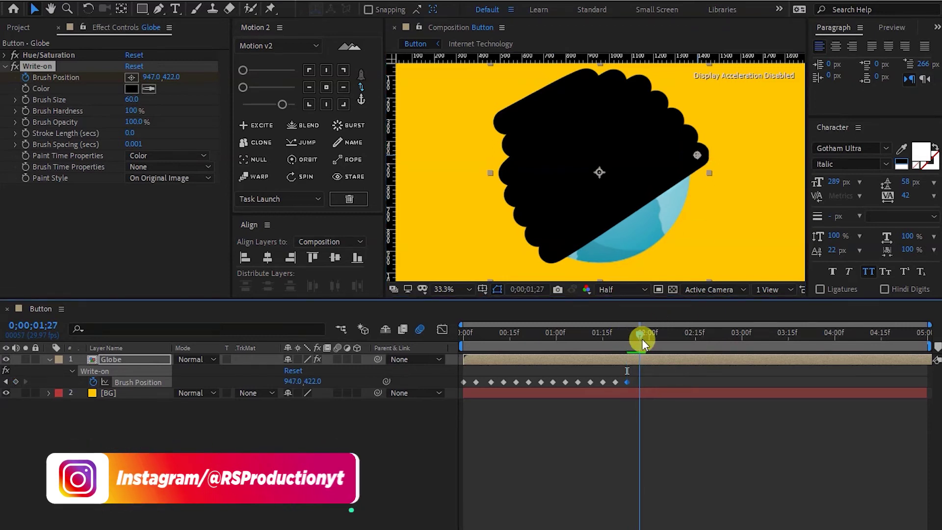
mouse_move(696, 155)
mouse_down()
mouse_move(669, 193)
mouse_move(575, 258)
mouse_up()
drag(644, 333, 655, 338)
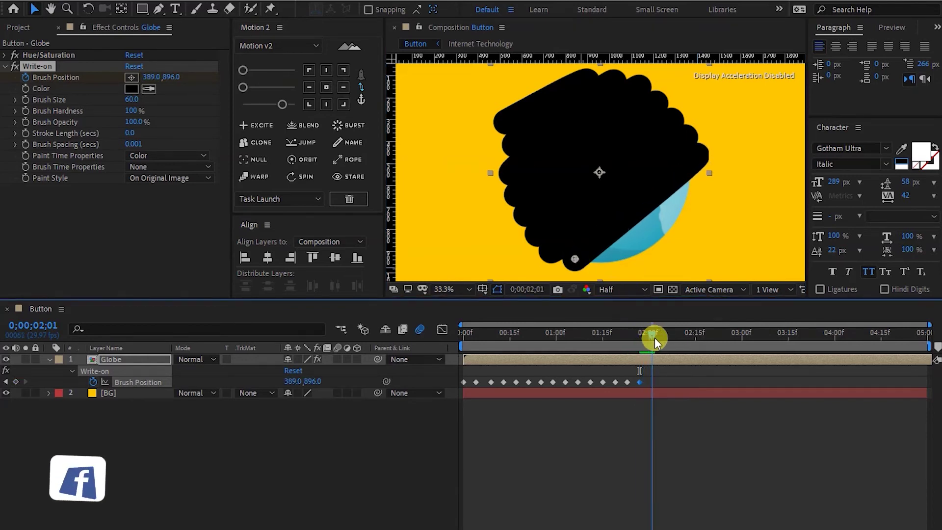
drag(575, 259, 696, 185)
drag(651, 336, 661, 333)
drag(688, 190, 606, 270)
drag(665, 336, 679, 335)
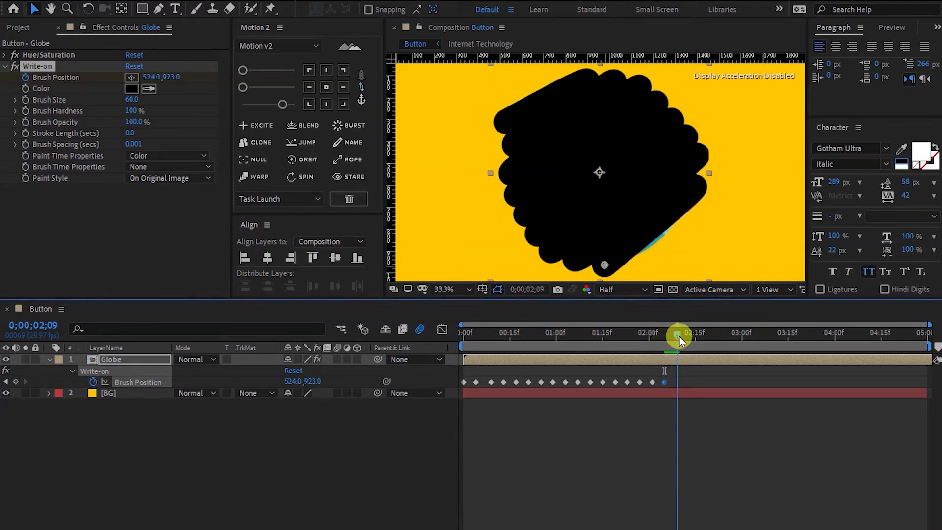
drag(604, 274, 685, 227)
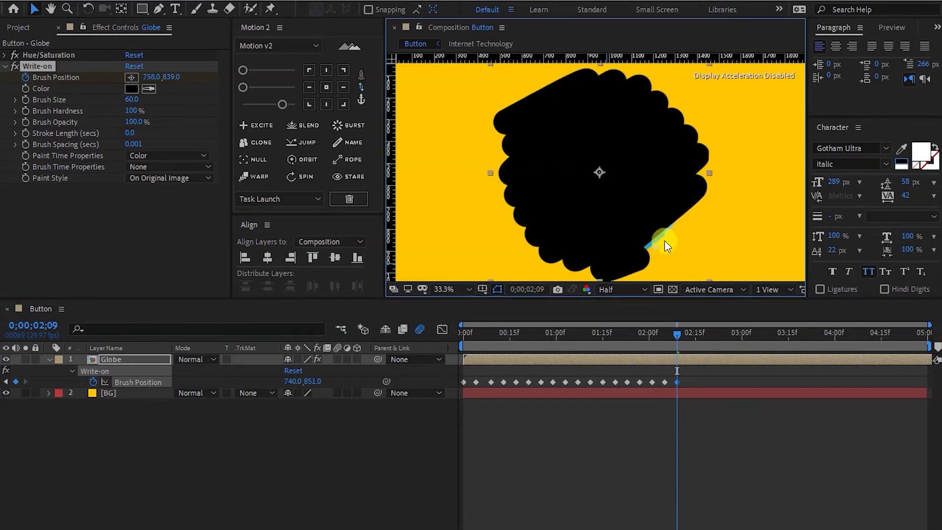
drag(677, 334, 417, 342)
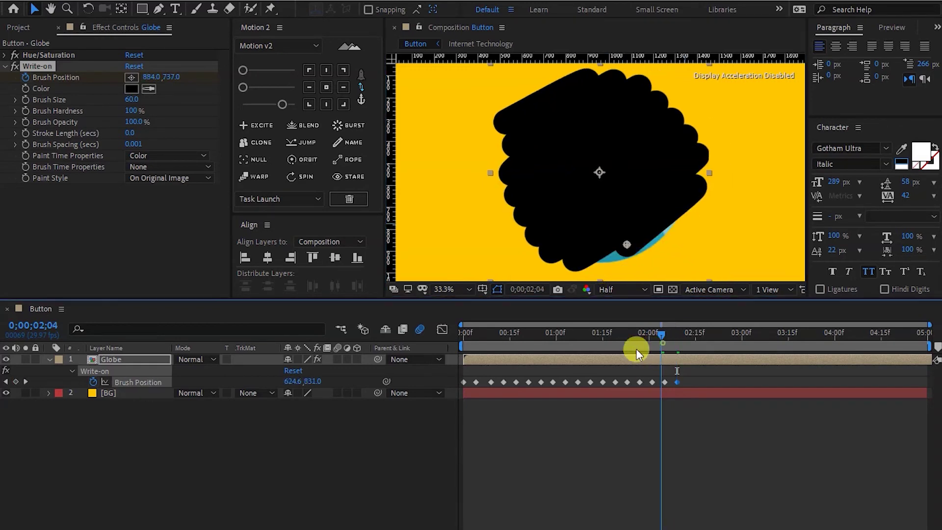
Set Write-on's Paint Style to Reveal Original Image.
click(585, 352)
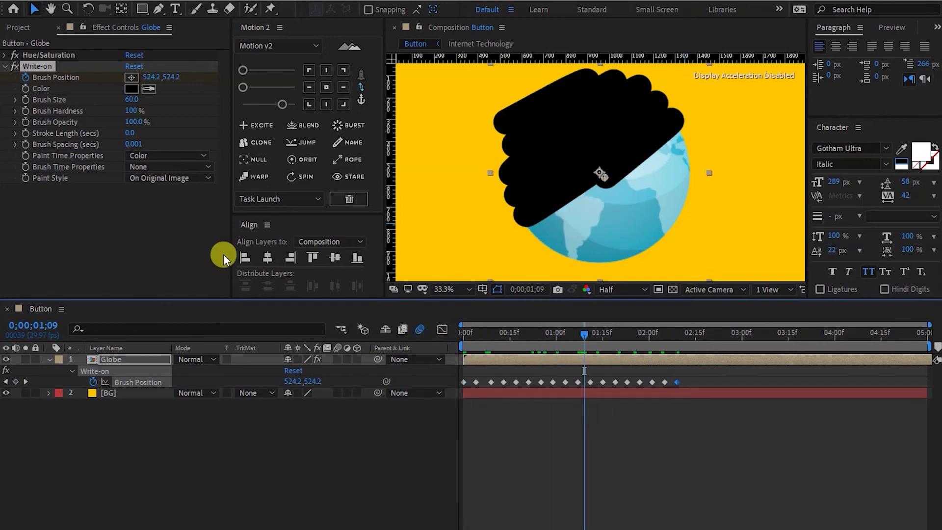
click(174, 177)
click(197, 220)
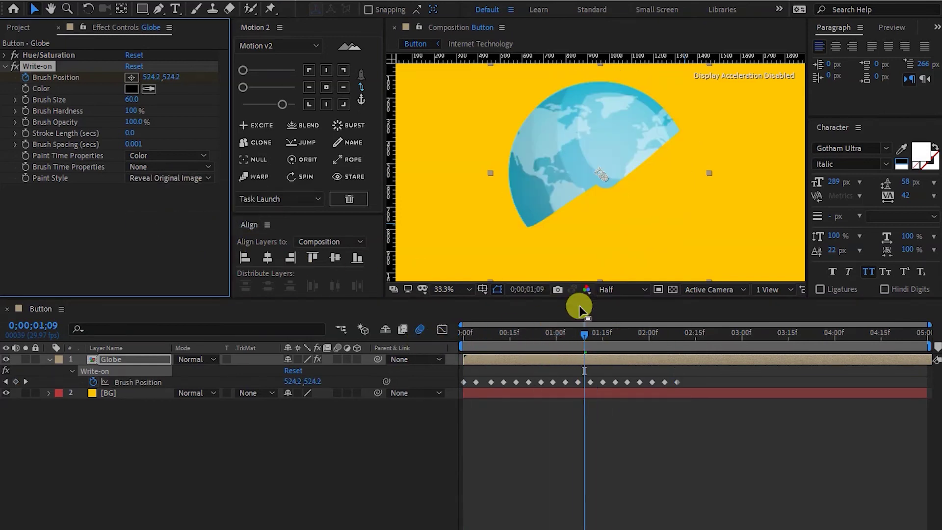
Preview the globe reveal from the start of the timeline.
drag(525, 325, 396, 337)
key(space)
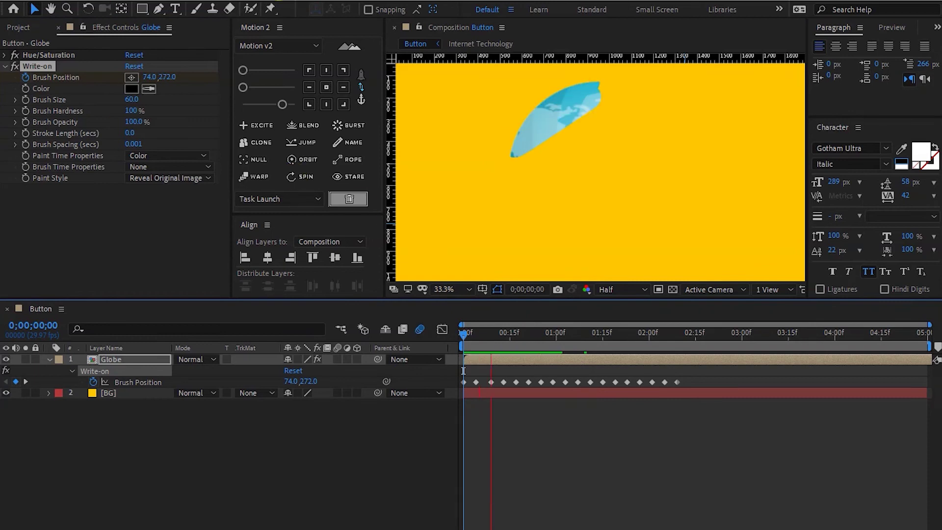
key(comma)
key(space)
key(Home)
key(space)
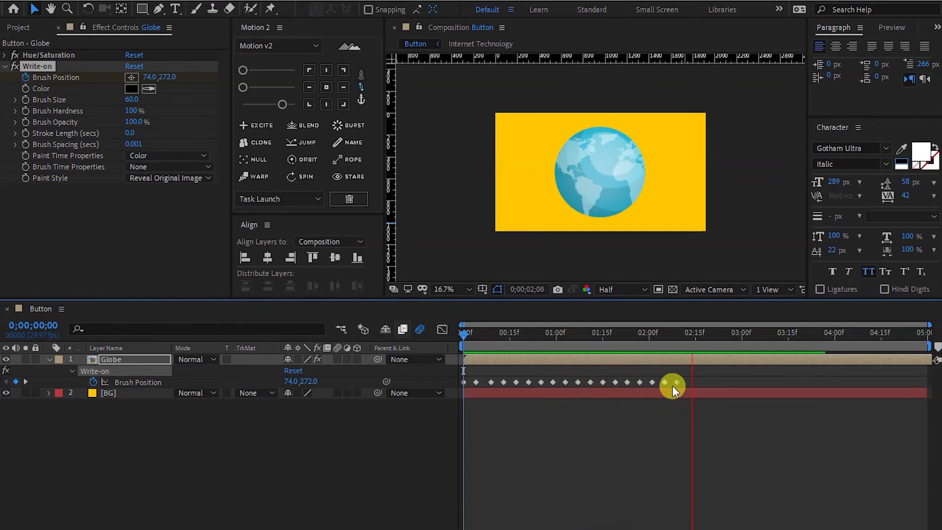
key(space)
Select all Brush Position keyframes, compress them into a shorter span, and preview.
drag(688, 379, 451, 392)
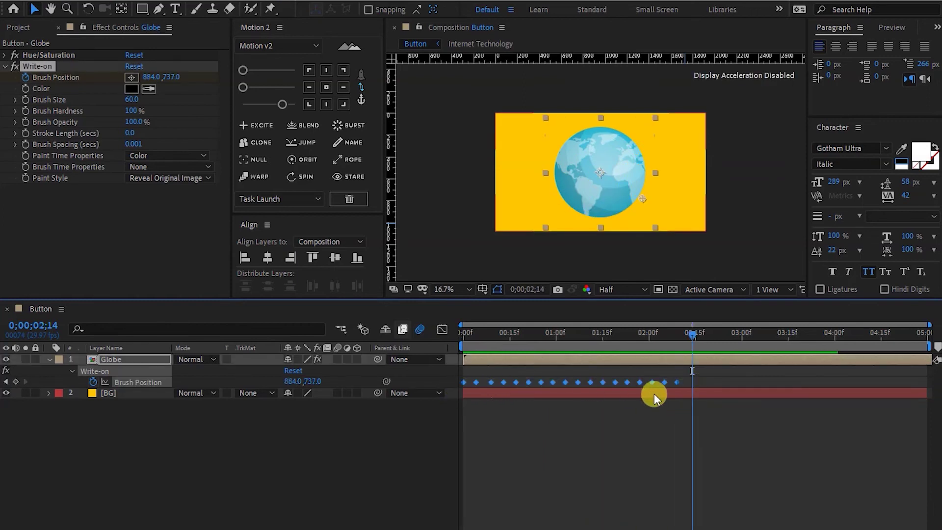
drag(676, 381, 556, 382)
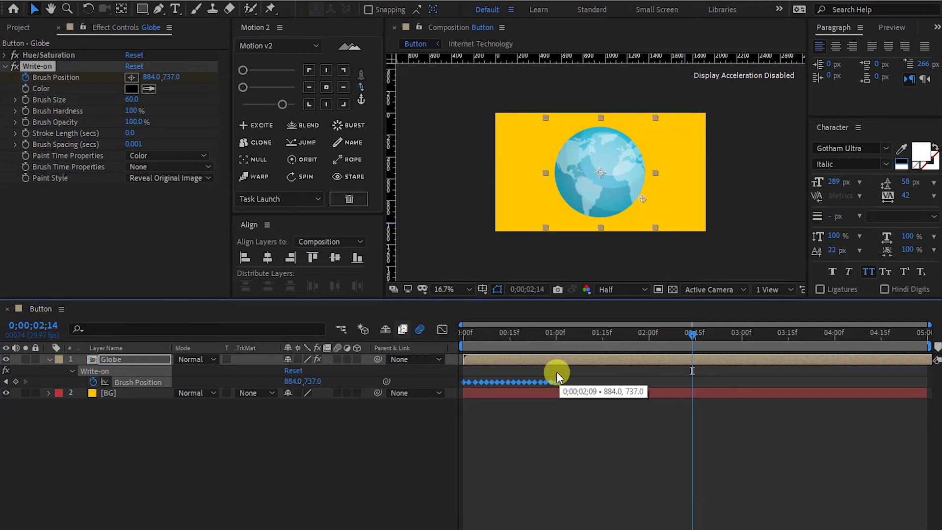
key(Home)
key(space)
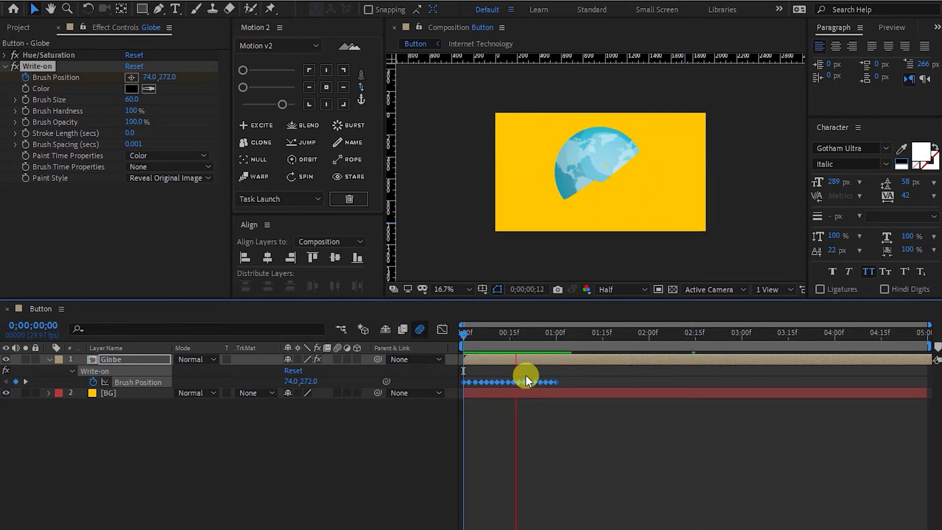
Stretch the keyframes so the reveal ends near 1:15 and replay it.
drag(552, 381, 603, 382)
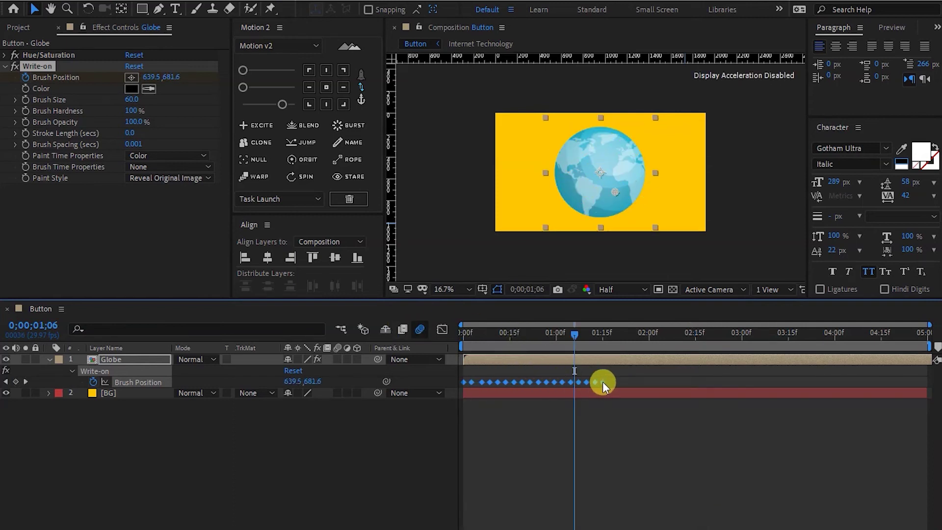
key(Home)
key(space)
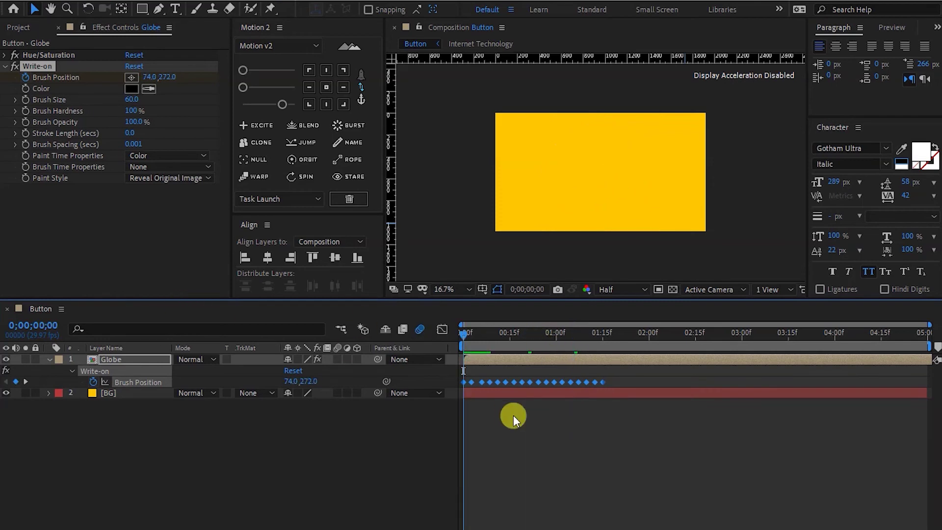
click(497, 332)
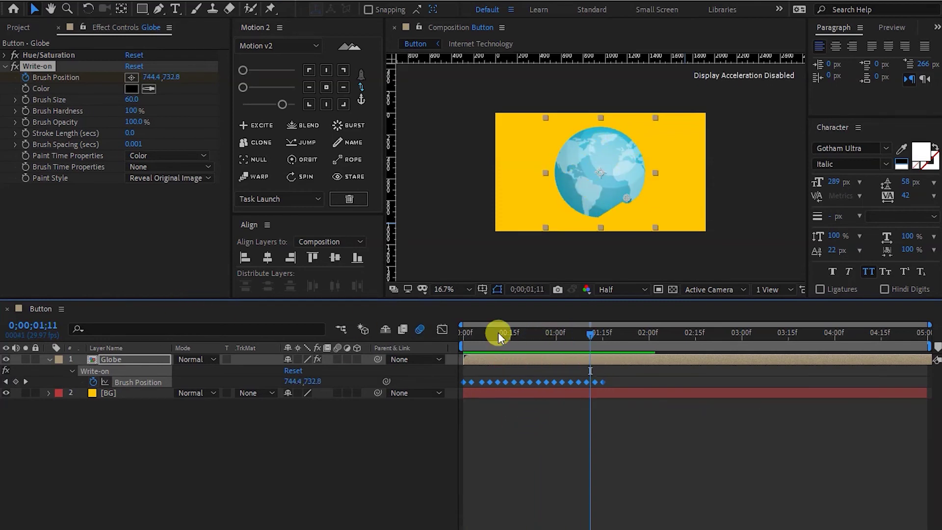
key(space)
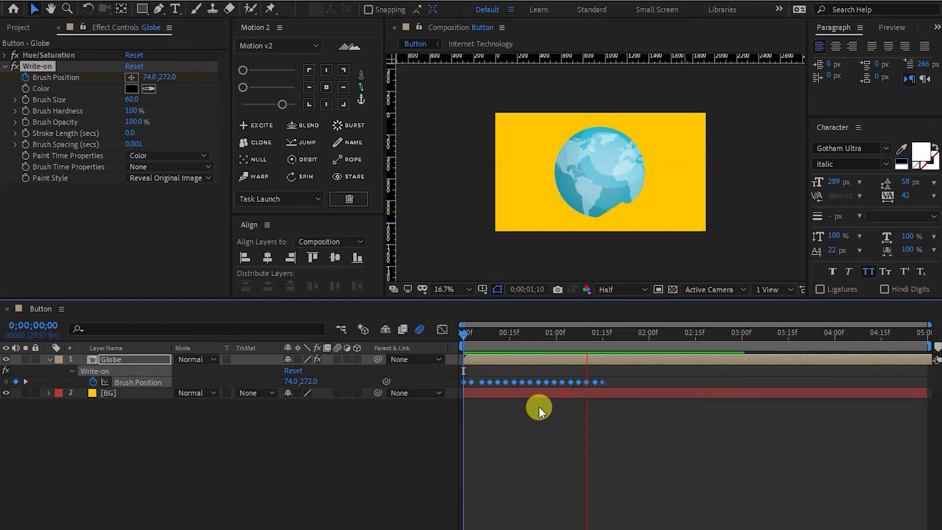
Reselect the Globe layer and check the new reveal timing by previewing and scrubbing.
click(387, 455)
click(537, 362)
key(Home)
key(space)
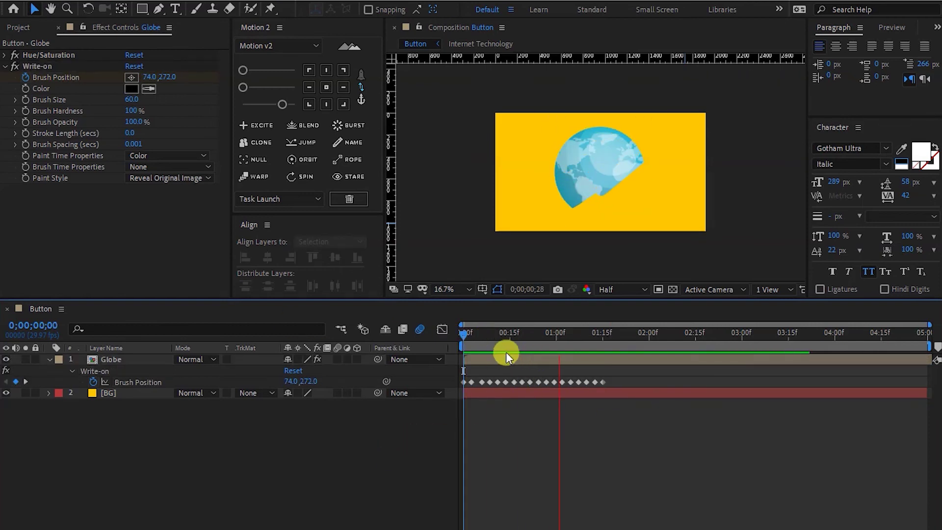
key(space)
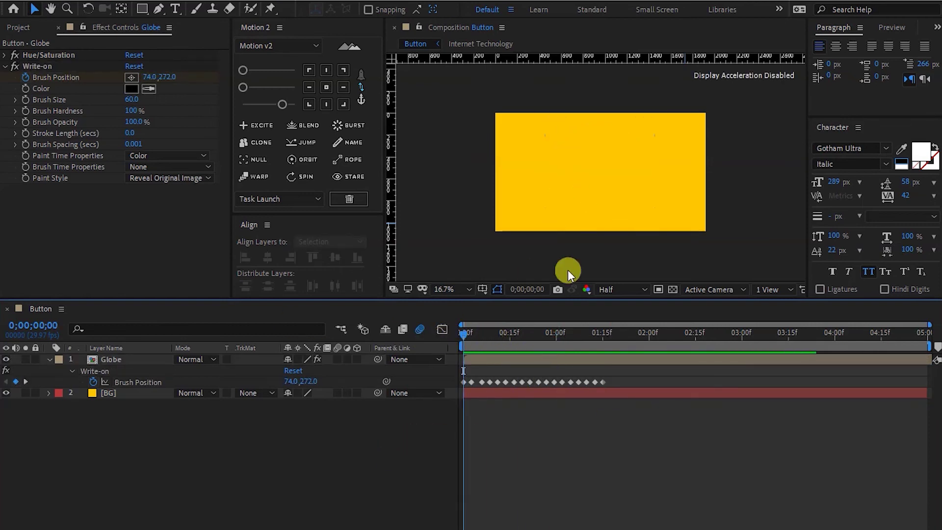
mouse_move(476, 333)
mouse_down()
mouse_move(494, 330)
mouse_move(301, 327)
mouse_up()
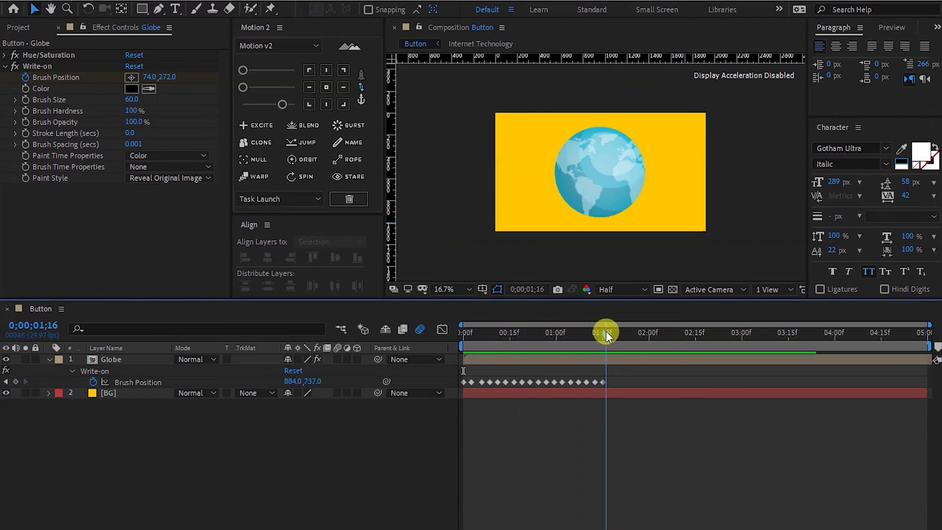
key(space)
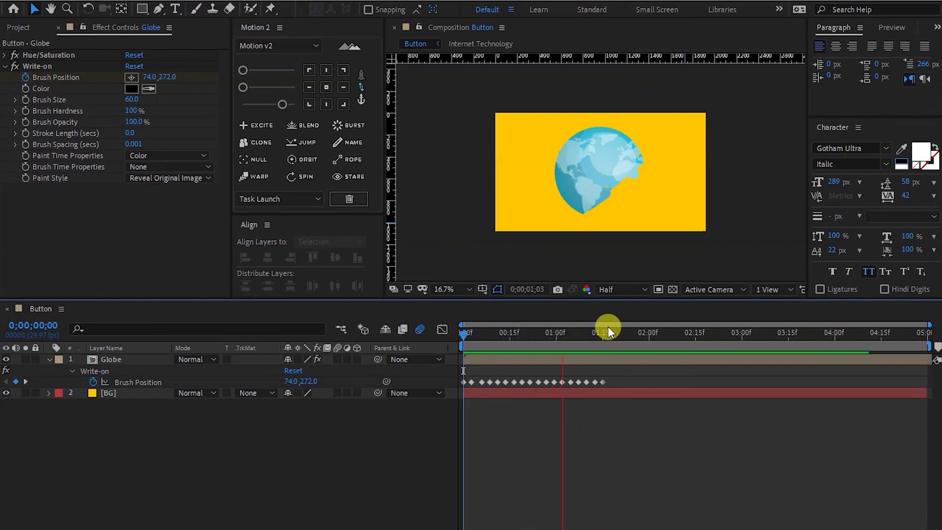
key(space)
Show the Globe layer's Rotation and scrub it to -100°, checking the reveal's first second.
click(501, 361)
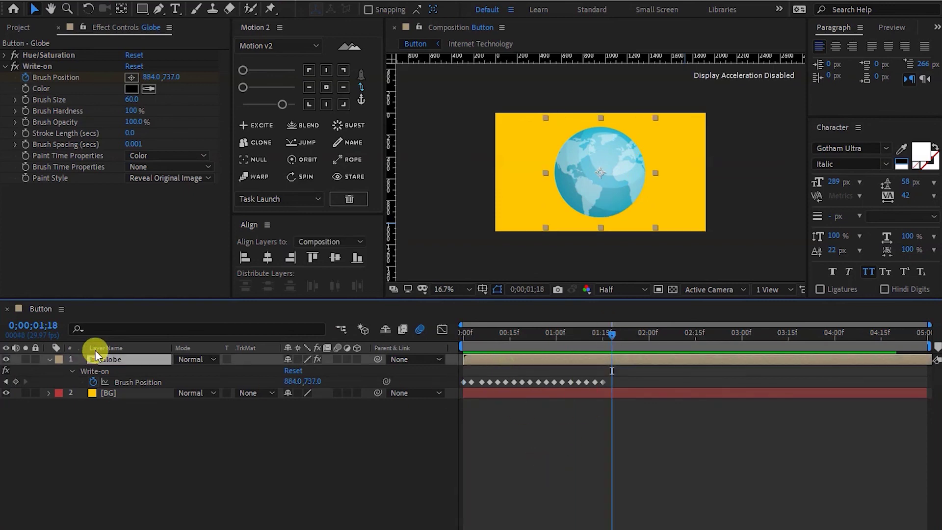
key(r)
drag(296, 371, 272, 371)
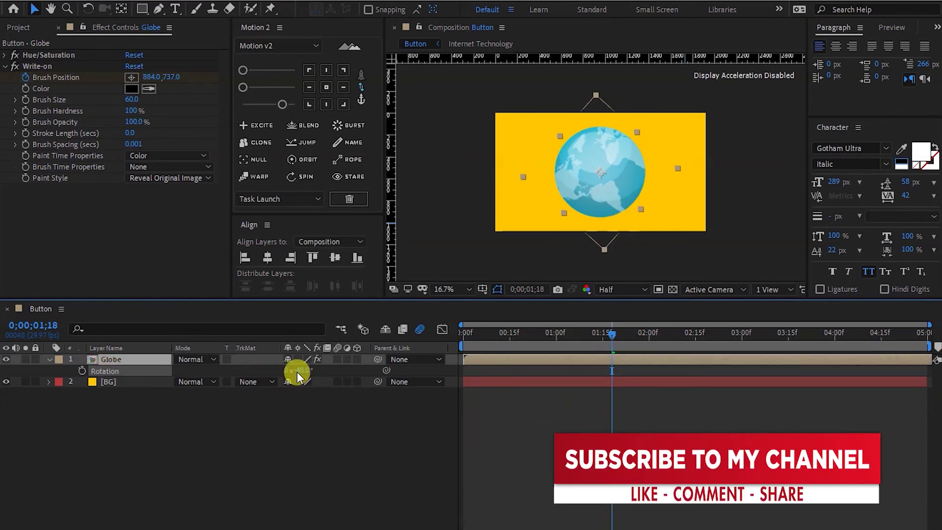
key(Home)
drag(466, 334, 476, 334)
drag(510, 339, 550, 336)
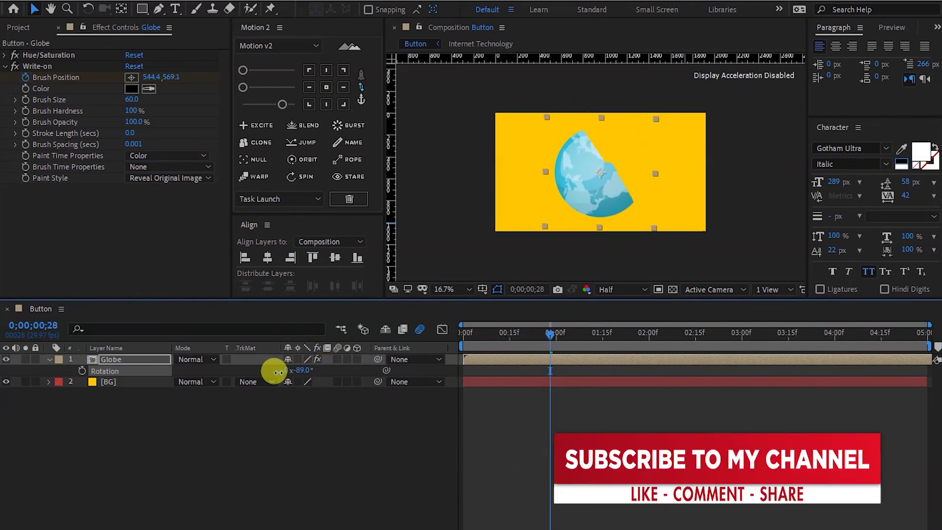
drag(298, 372, 267, 371)
click(465, 333)
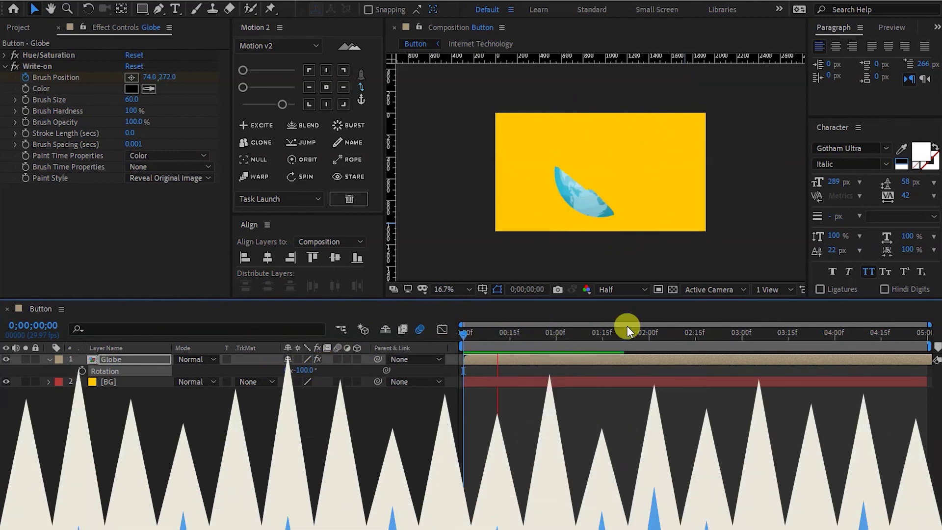